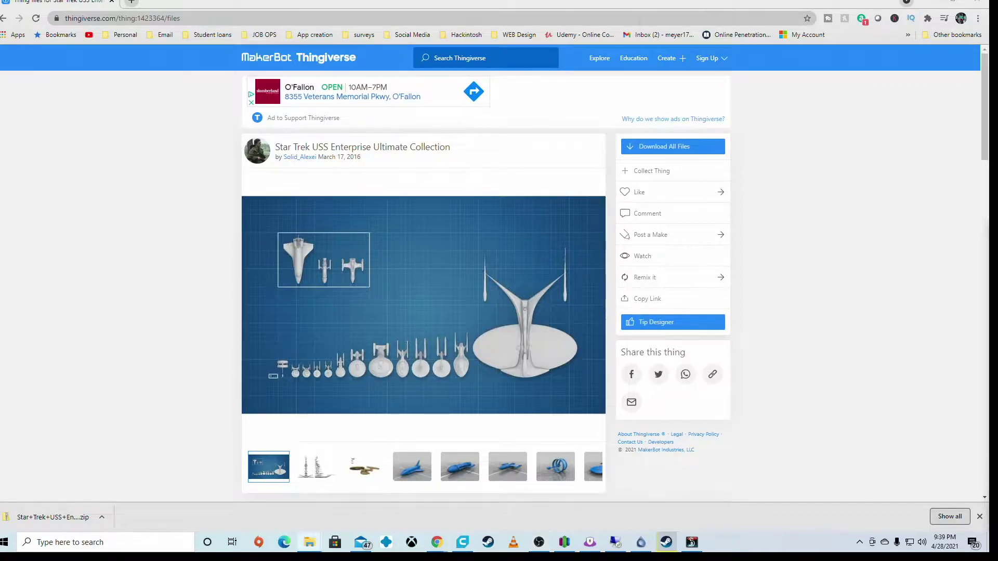
Step: Look through the model files in the extracted Star Trek USS Enterprise Ultimate Collection folder
drag(995, 18, 413, 107)
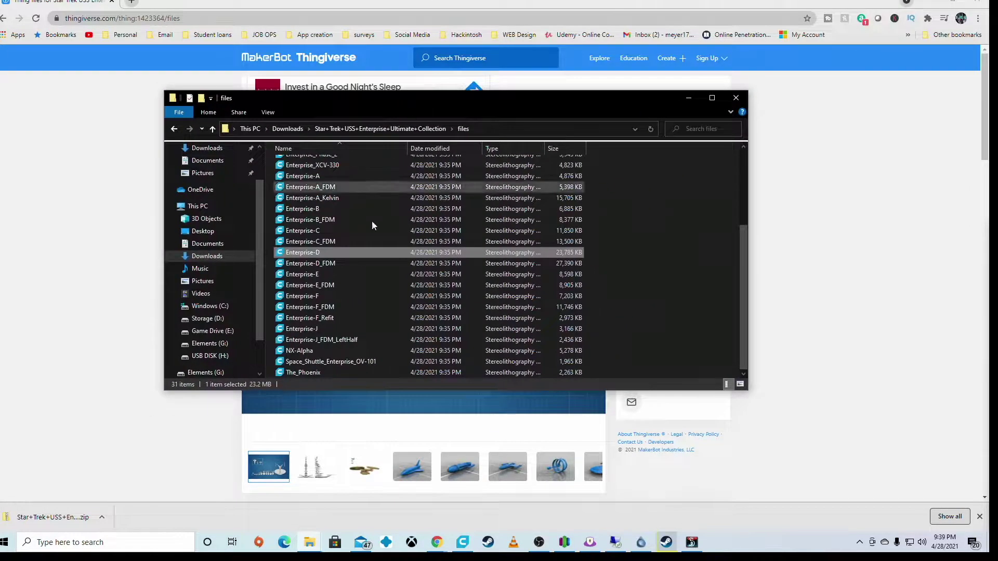
scroll(372, 221, up, 4)
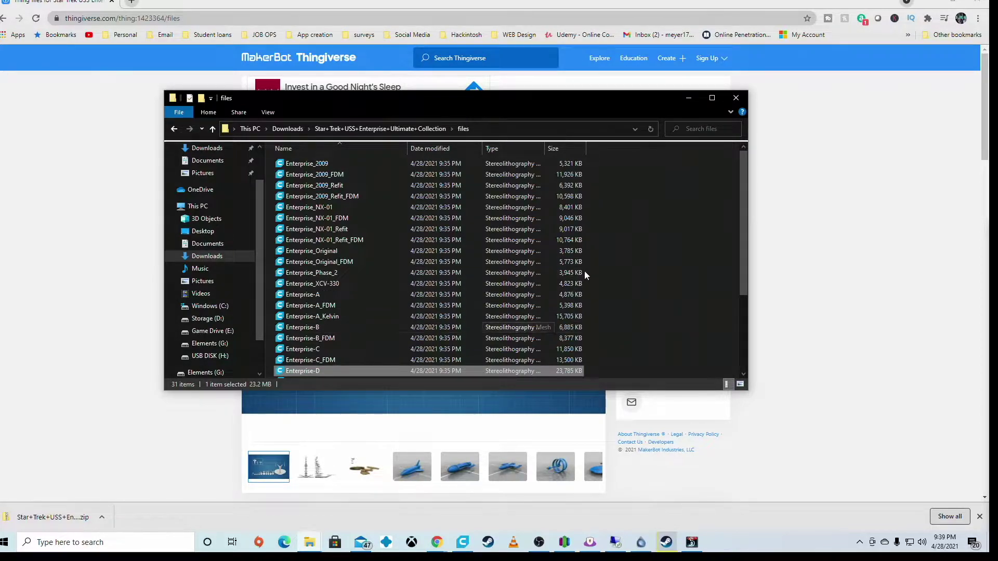
scroll(546, 278, down, 2)
scroll(547, 275, down, 2)
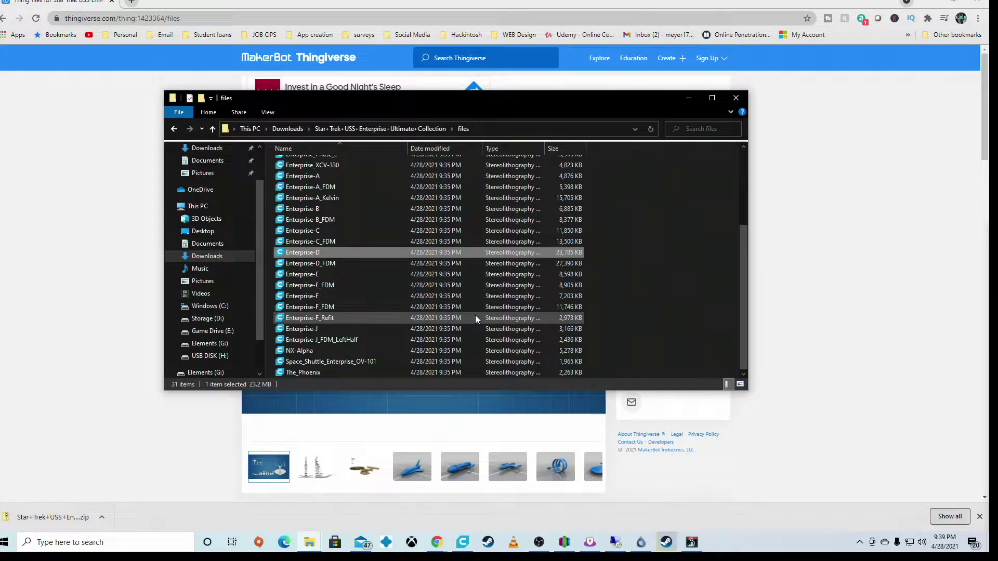
scroll(471, 318, up, 4)
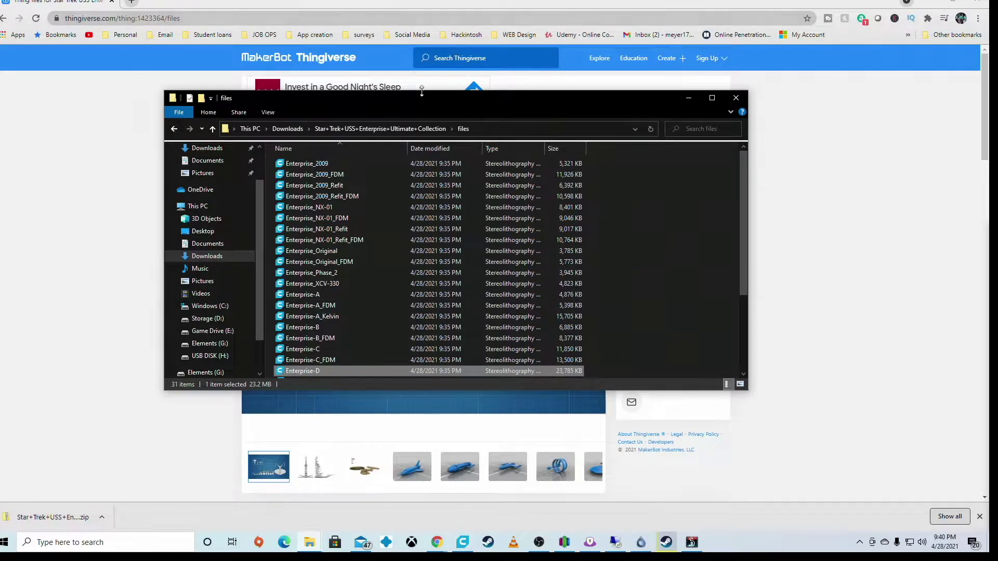
drag(434, 98, 995, 103)
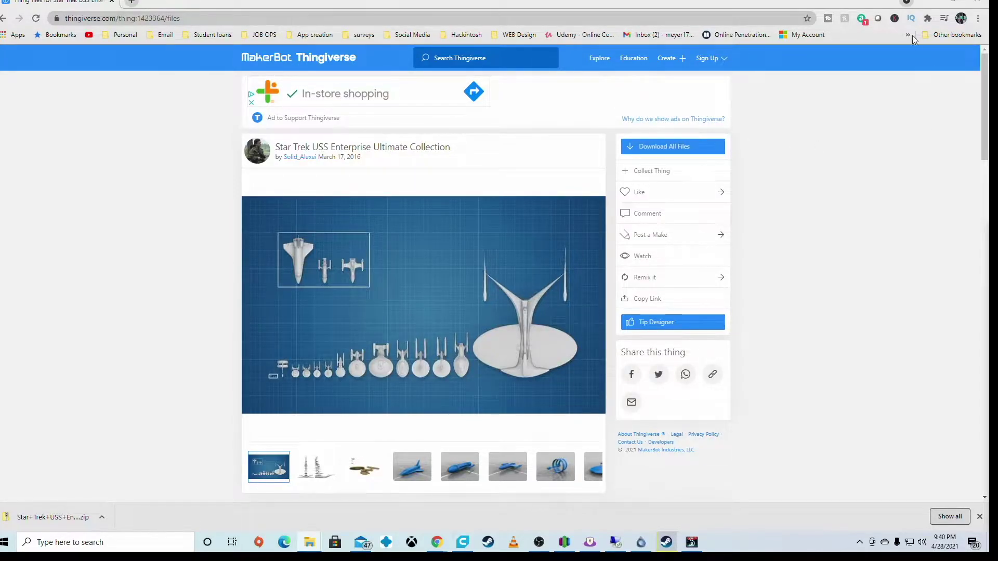
Step: Switch to Ultimaker Cura, load Enterprise-D.stl onto the build plate and dismiss the mesh warning
click(927, 5)
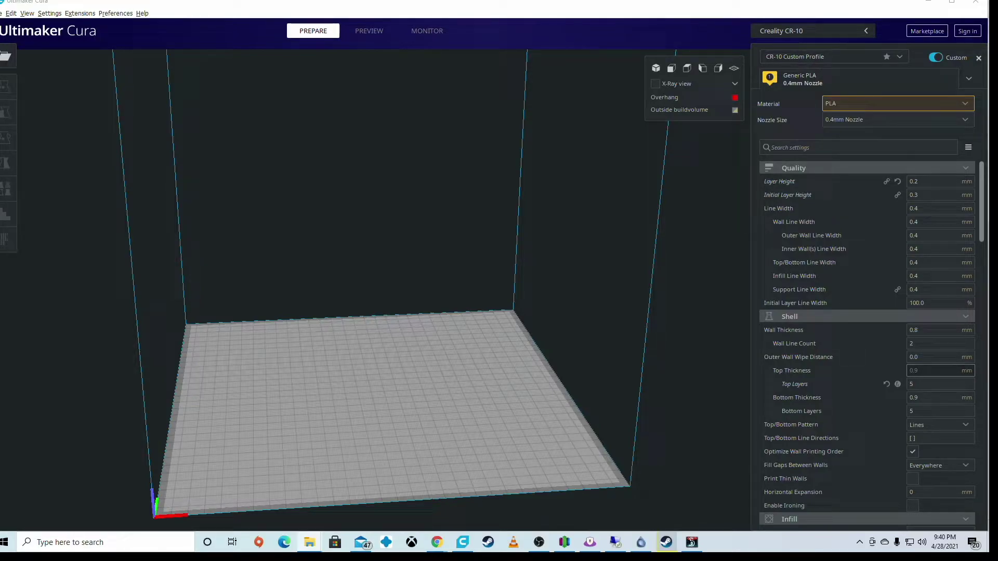
drag(439, 171, 394, 324)
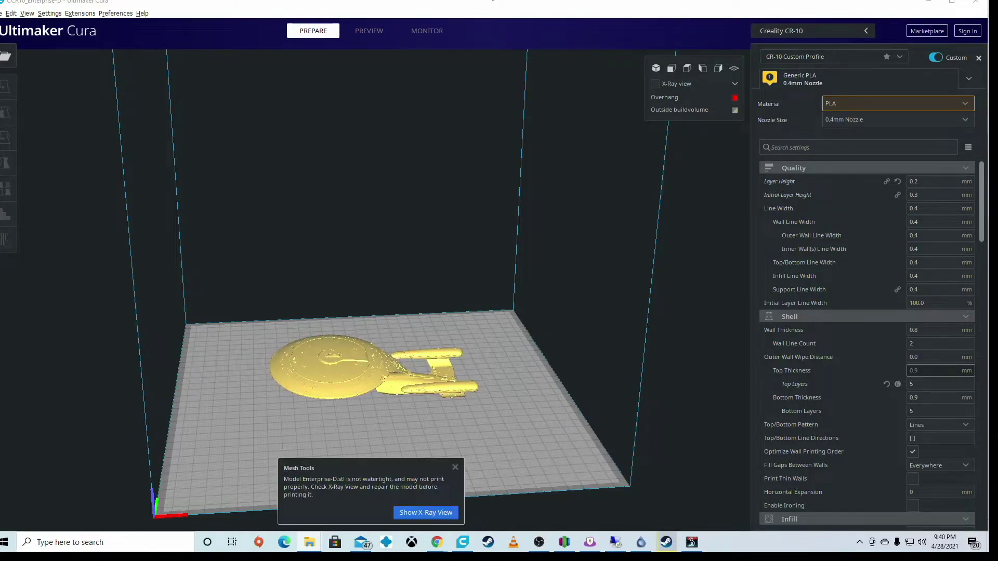
scroll(379, 442, up, 5)
right_drag(421, 441, 371, 498)
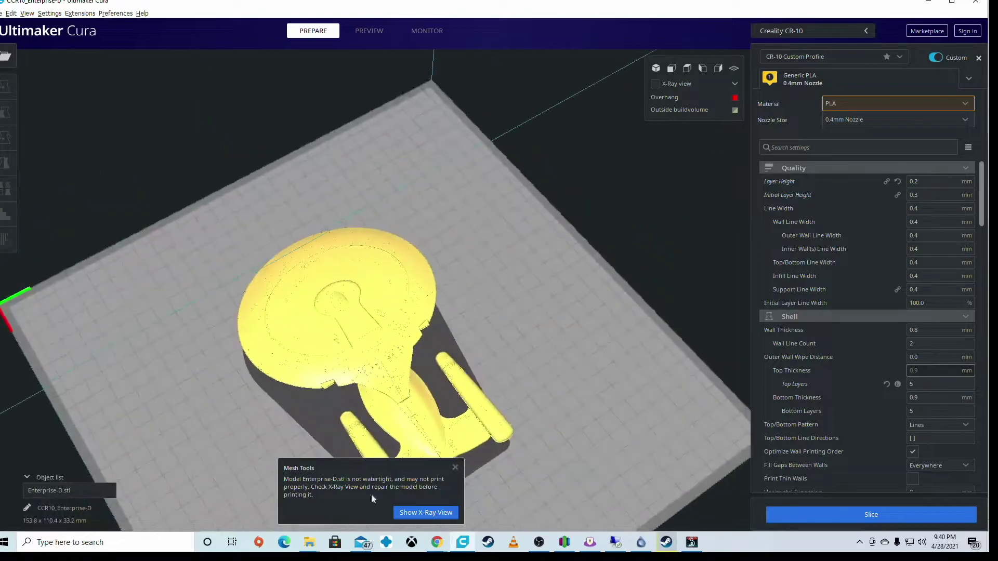
click(455, 468)
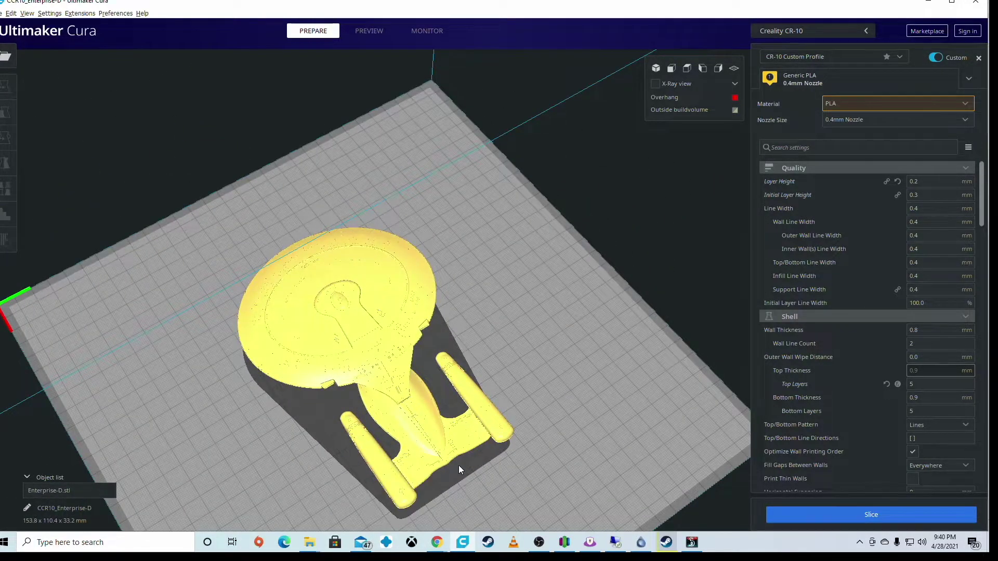
Step: Rotate the Enterprise-D model by -90° so it stands upright with the saucer above the nacelles
right_drag(458, 466, 257, 369)
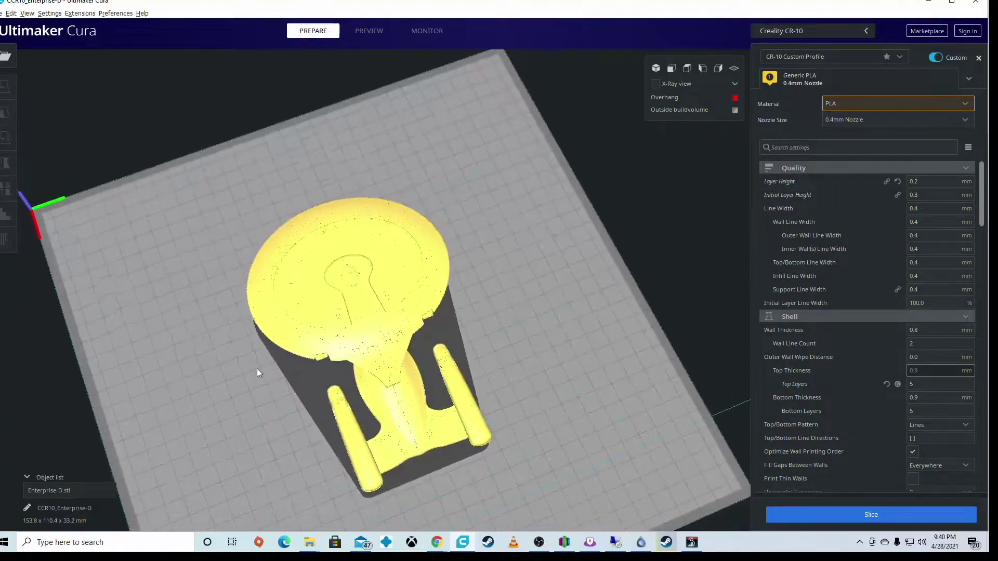
scroll(256, 369, up, 6)
scroll(289, 404, down, 6)
right_drag(289, 404, 60, 255)
click(333, 379)
click(6, 137)
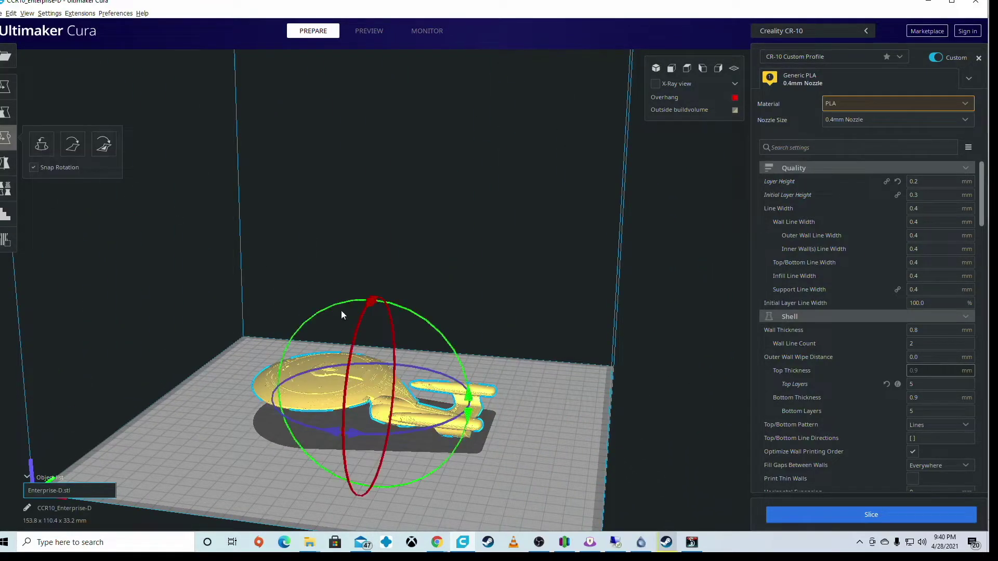
drag(339, 300, 473, 362)
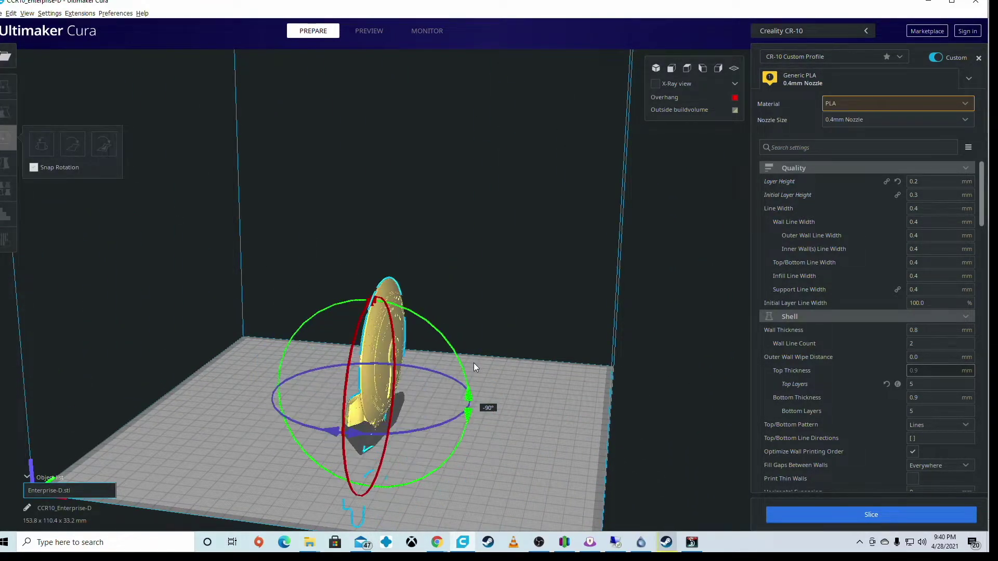
Step: Set the rotated model's Z position to 0 mm so it rests on the build plate
click(6, 86)
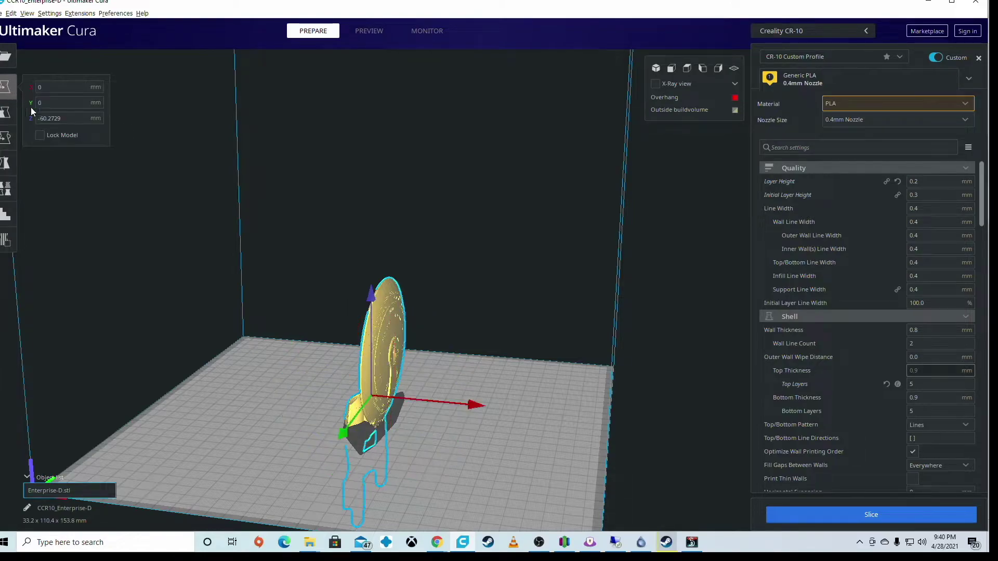
double_click(57, 118)
click(151, 182)
right_drag(151, 182, 451, 308)
scroll(366, 263, up, 5)
right_drag(366, 262, 369, 312)
click(369, 312)
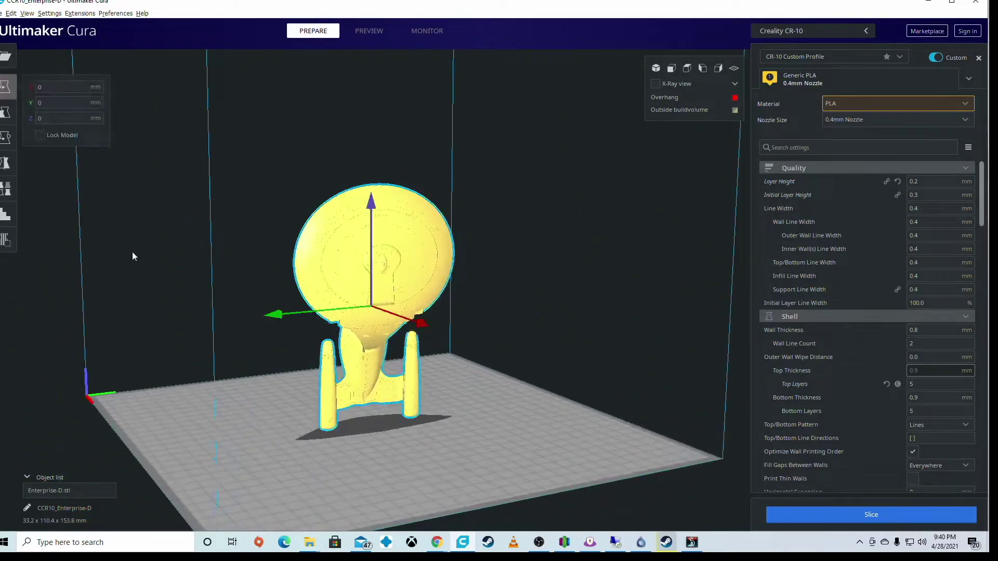
Step: Scale the Enterprise-D model uniformly to 200%
click(6, 111)
click(110, 113)
double_click(110, 112)
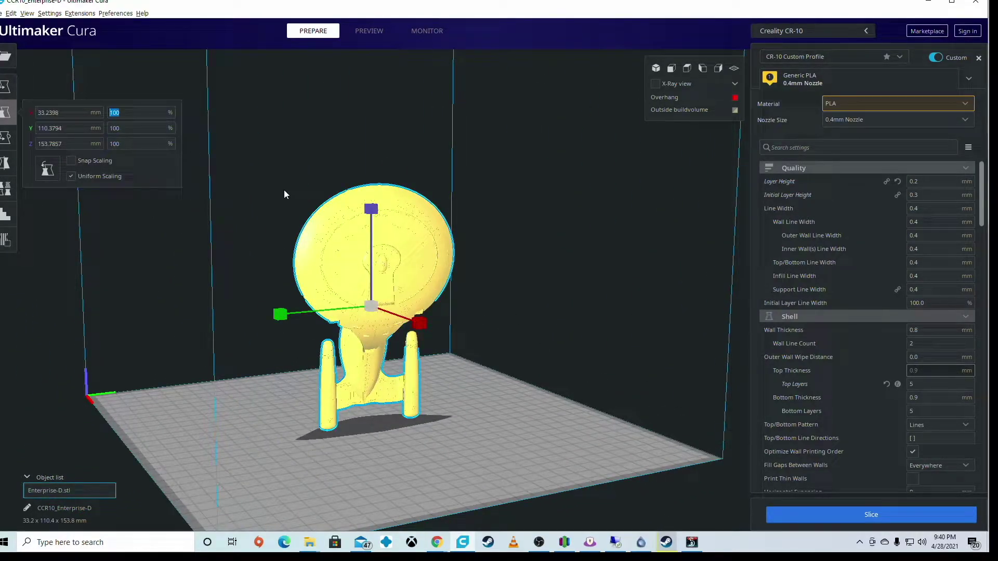
key(Return)
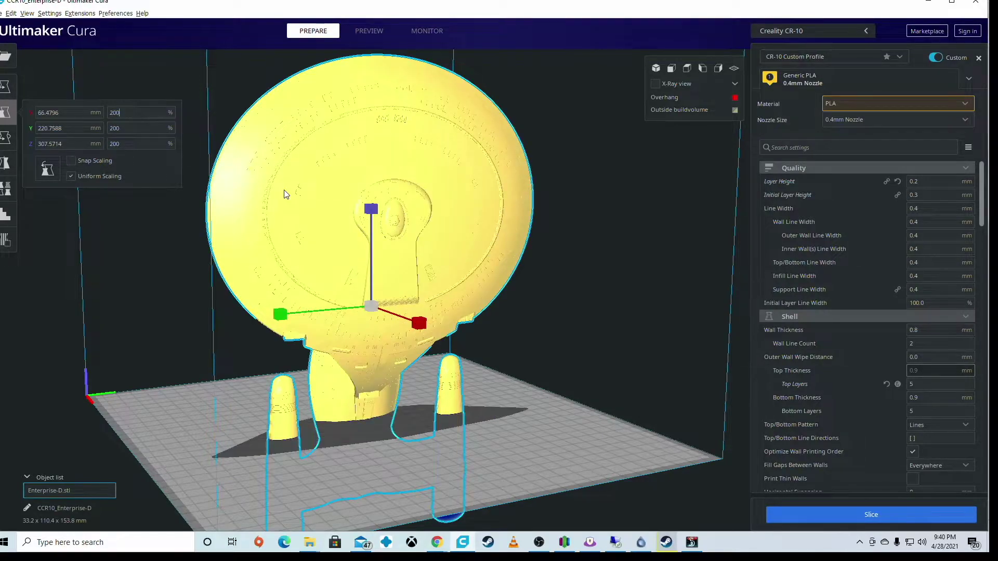
Step: Place the enlarged model back on the build plate by setting its Z position to 0 mm
click(6, 86)
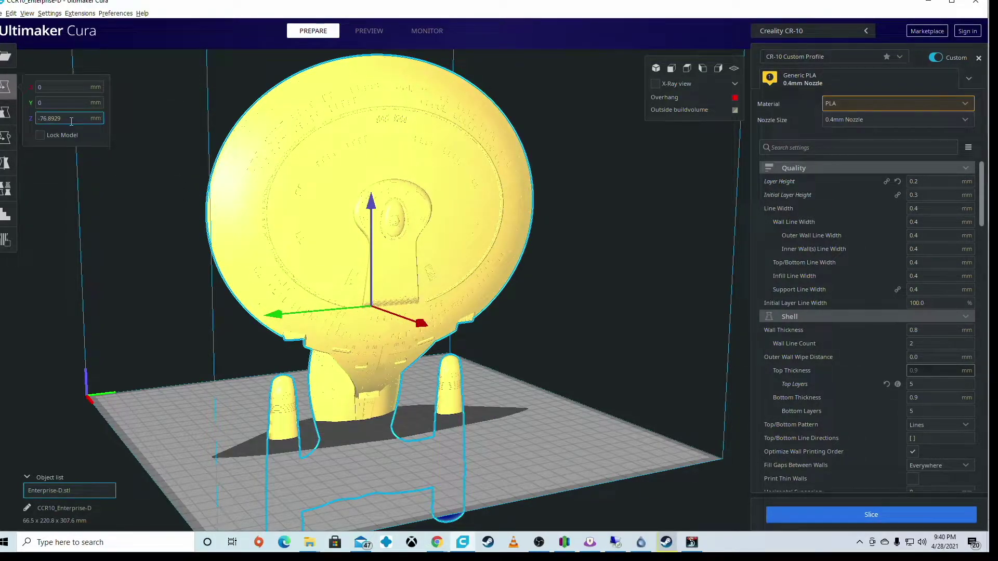
text(0)
key(Return)
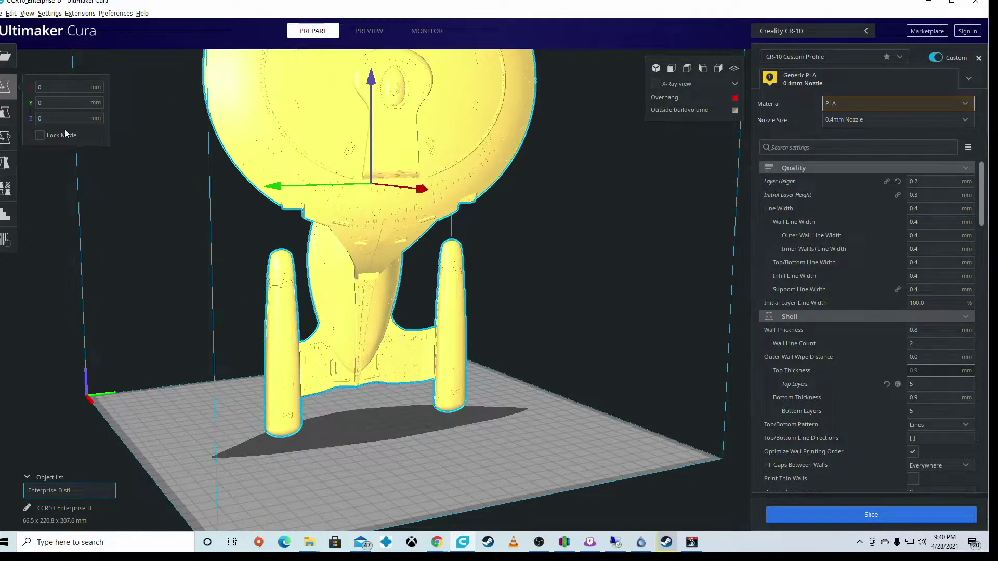
scroll(241, 161, down, 5)
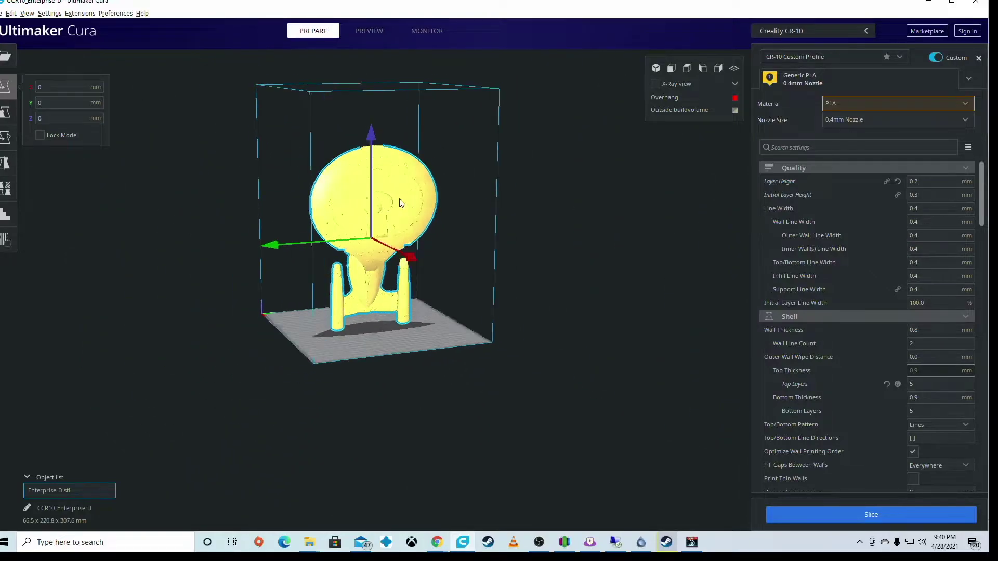
right_drag(401, 203, 341, 200)
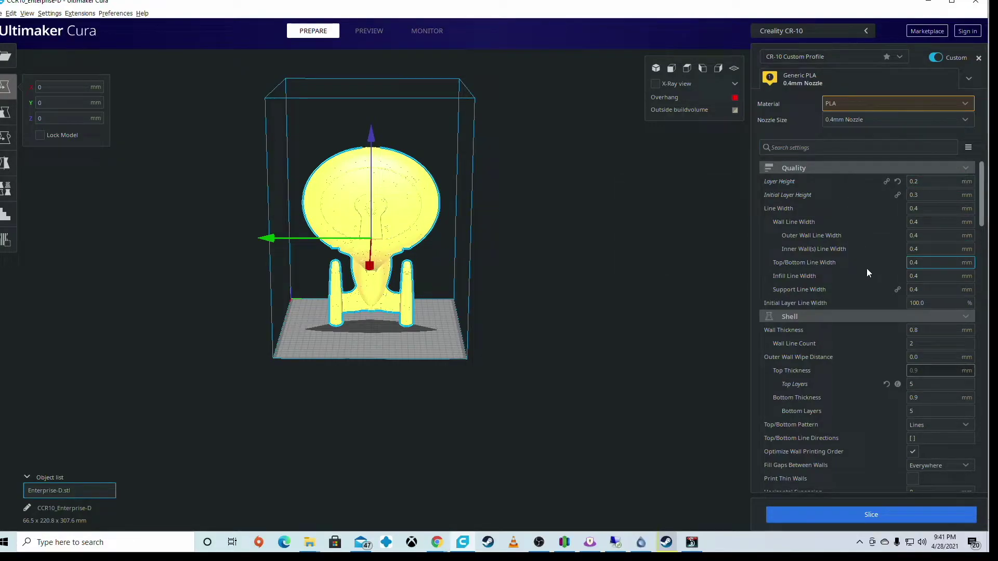
Step: Set the infill density to 5% in the print settings
scroll(869, 301, down, 3)
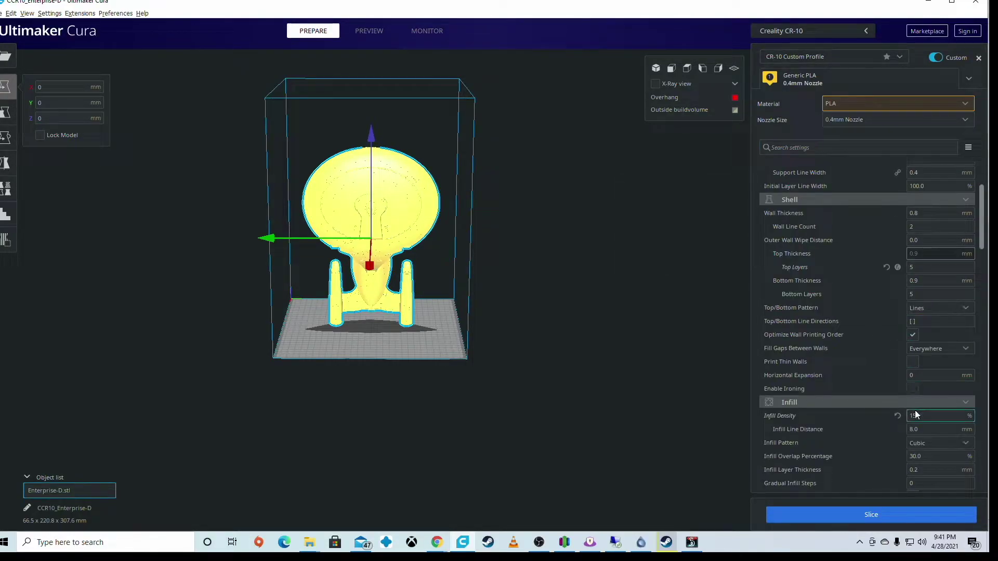
key(BackSpace)
scroll(884, 352, down, 2)
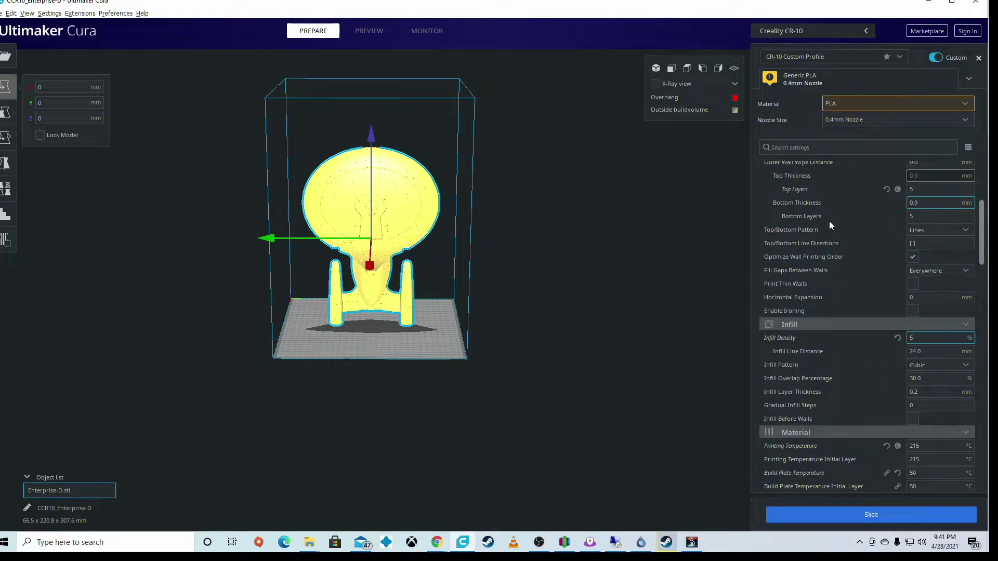
scroll(831, 282, down, 3)
scroll(831, 292, down, 1)
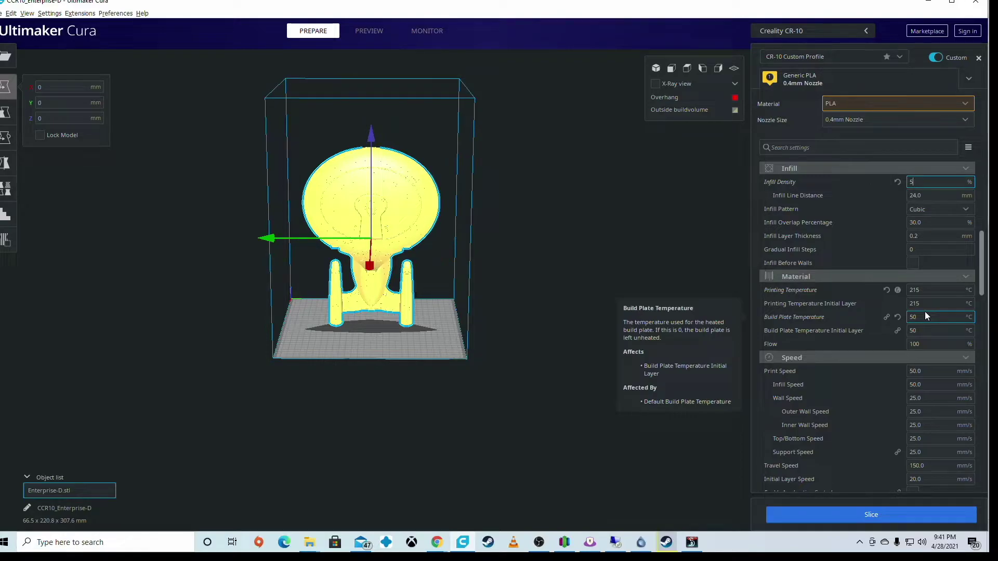
key(Tab)
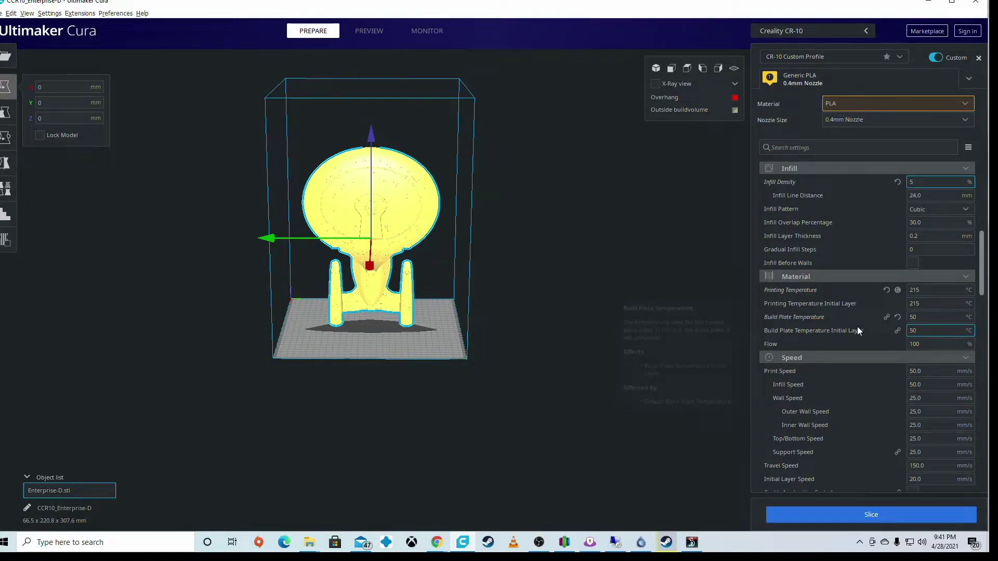
Step: Review the speed and travel settings and set the support overhang angle to 70°
scroll(819, 379, down, 3)
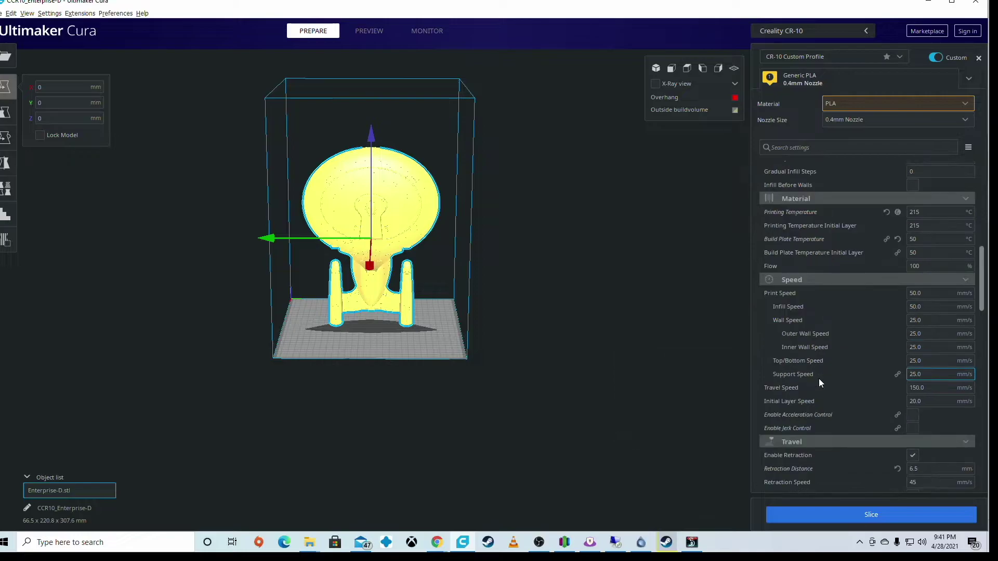
scroll(819, 378, down, 5)
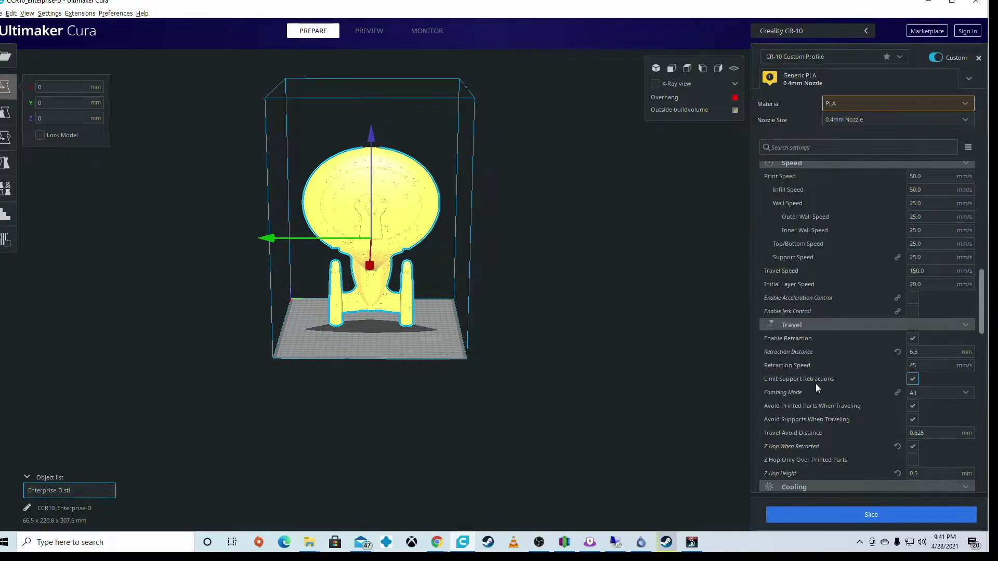
key(shift+Tab)
key(shift+Tab)
mouse_move(839, 345)
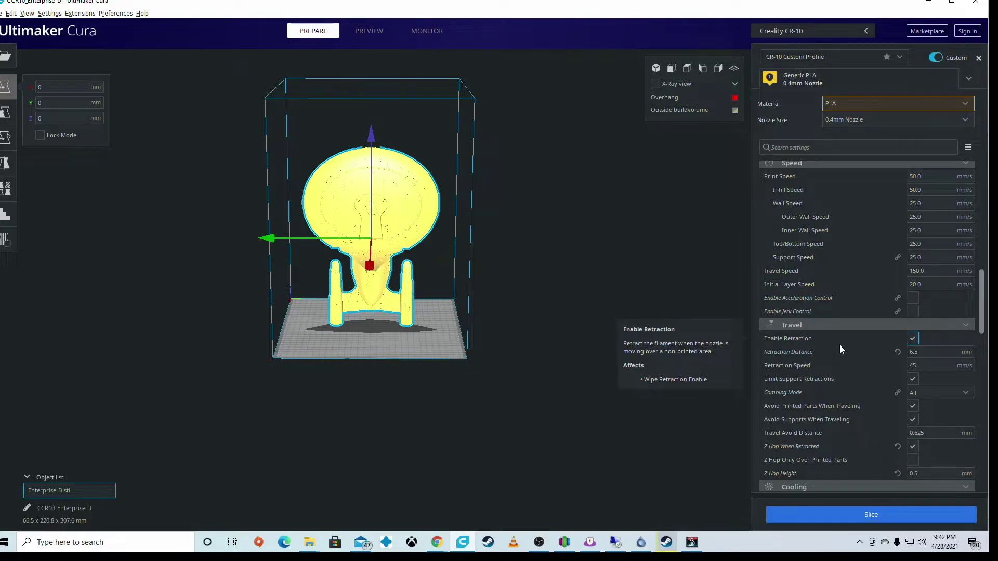
scroll(837, 343, down, 5)
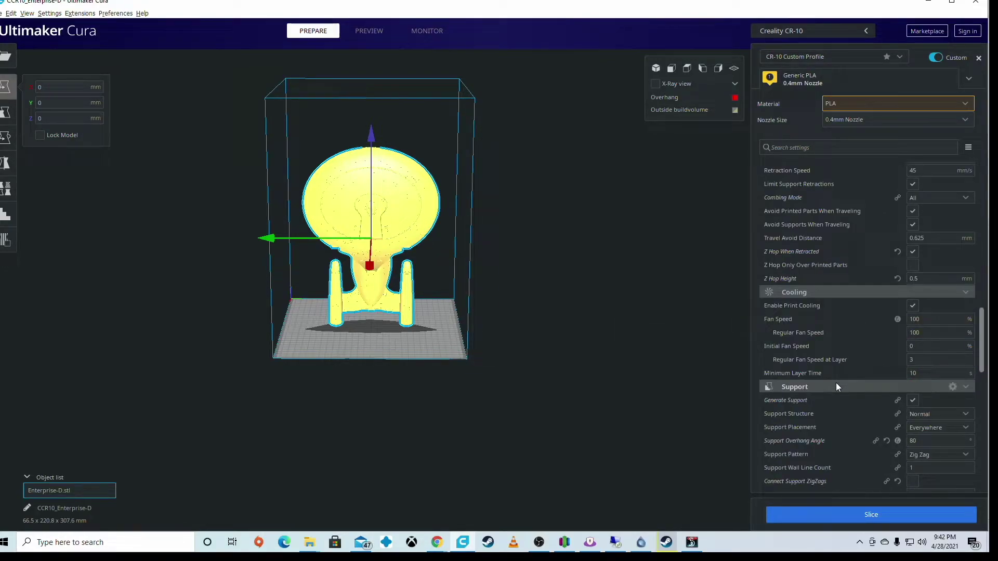
scroll(834, 386, down, 2)
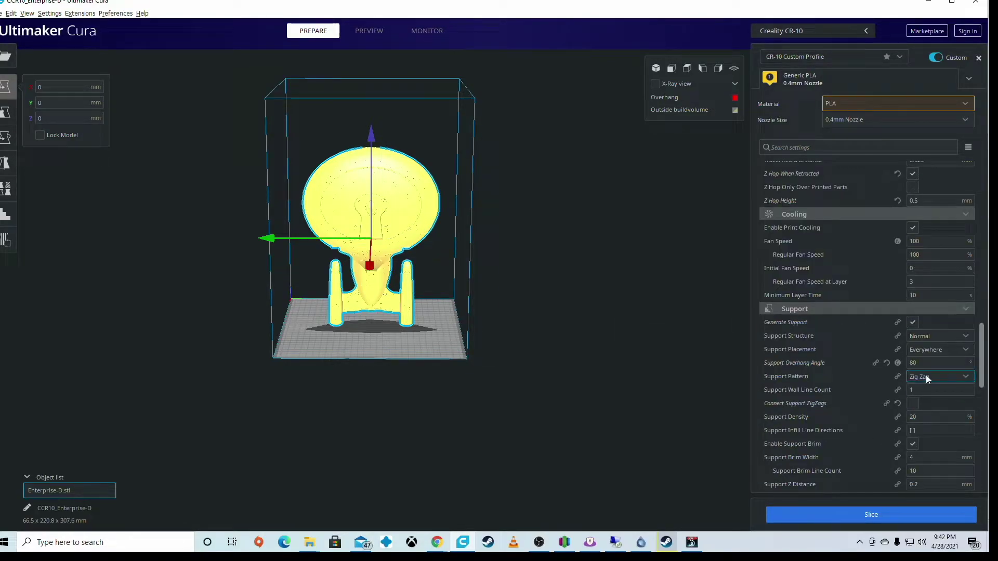
double_click(915, 363)
text(70)
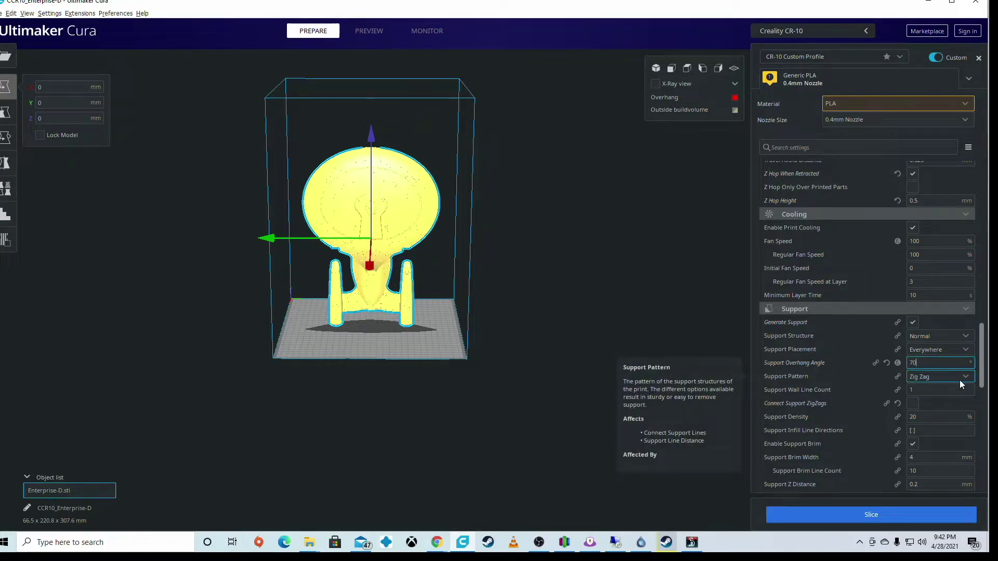
Step: Slice the model and show its layer preview, checking the supports around the nacelles and saucer
click(858, 519)
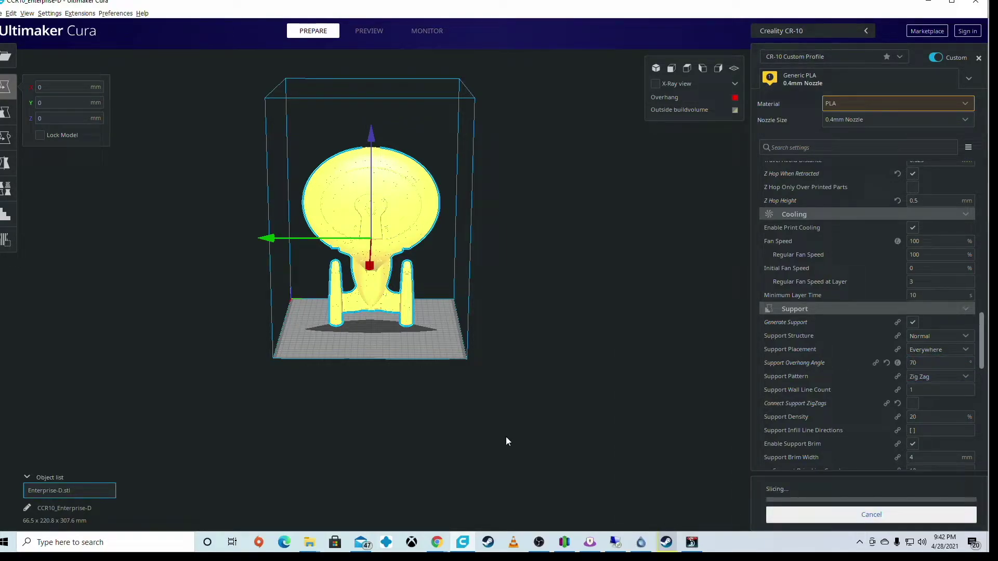
scroll(915, 376, down, 10)
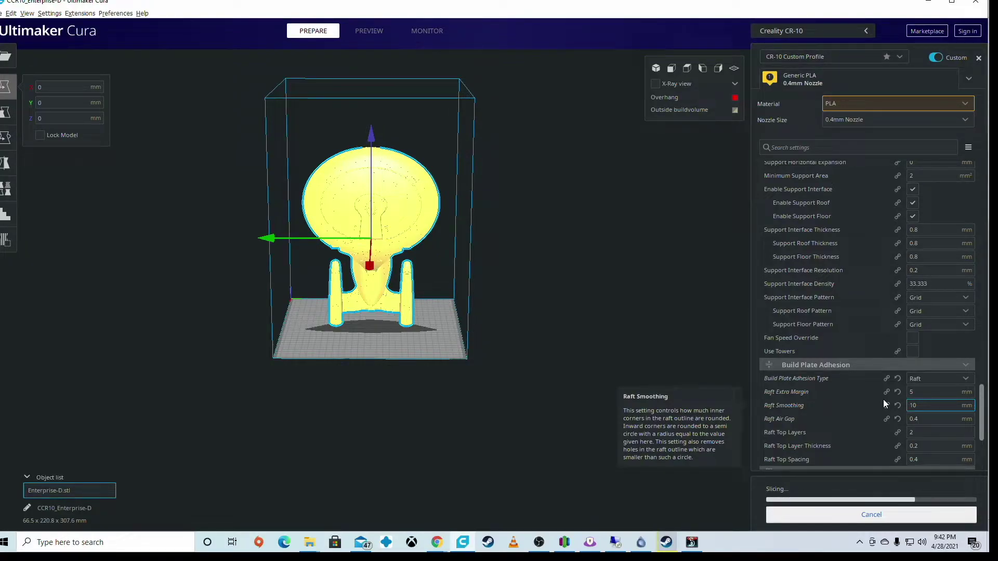
right_drag(282, 382, 502, 383)
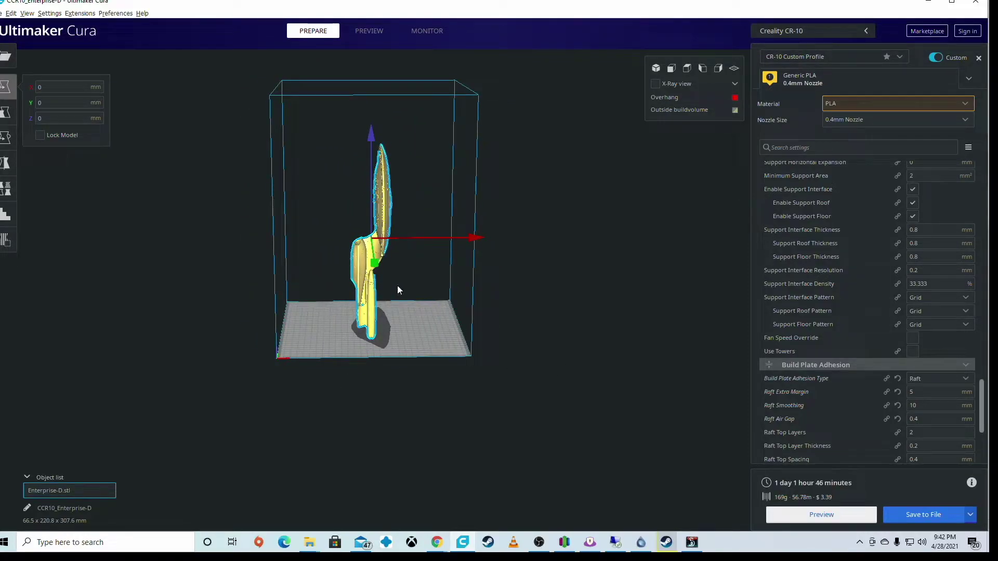
click(366, 32)
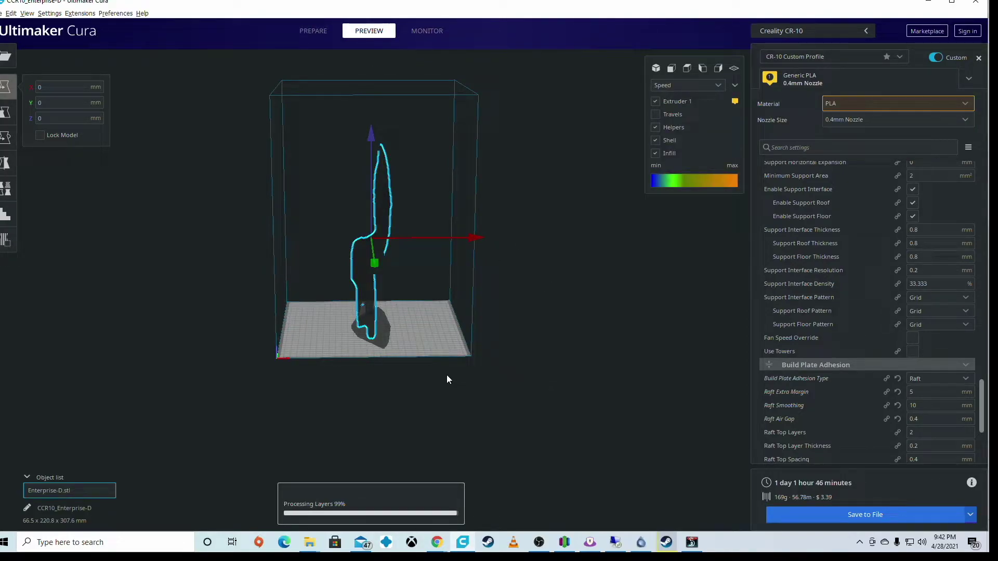
right_drag(425, 316, 301, 352)
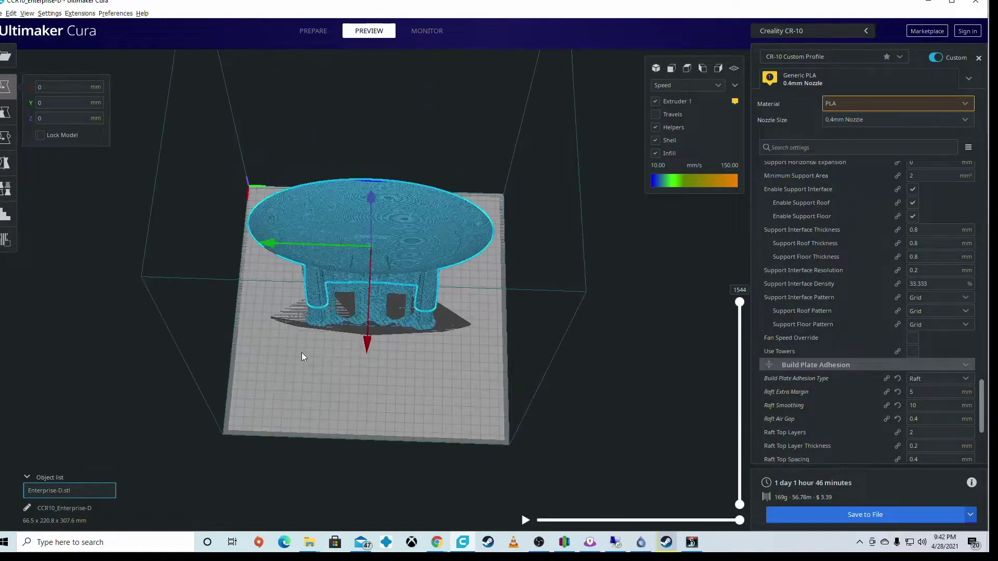
Step: Set the raft extra margin to 15 mm and slice the model again
scroll(314, 357, up, 6)
right_drag(129, 370, 525, 304)
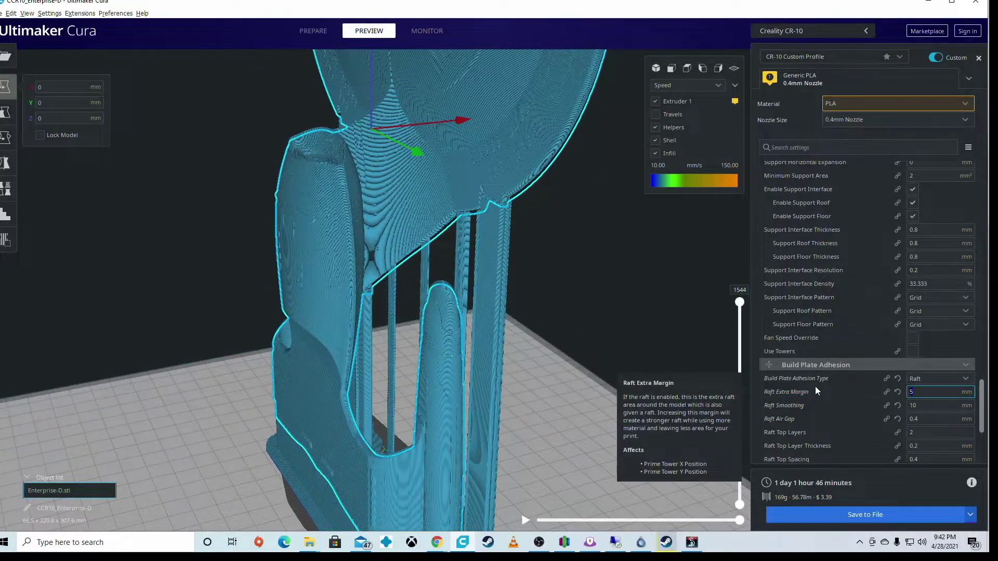
text(15)
click(865, 515)
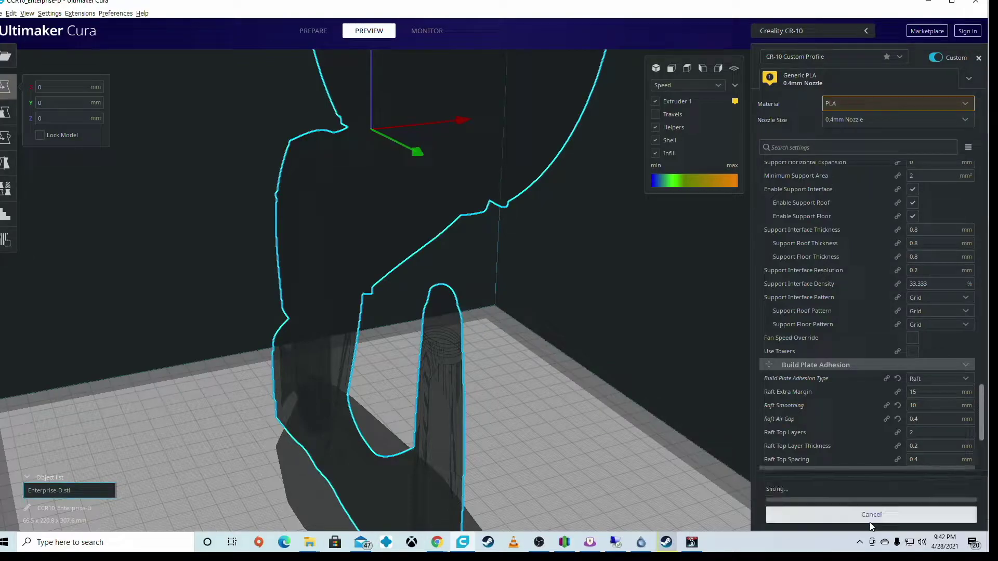
scroll(524, 403, down, 3)
scroll(524, 403, up, 1)
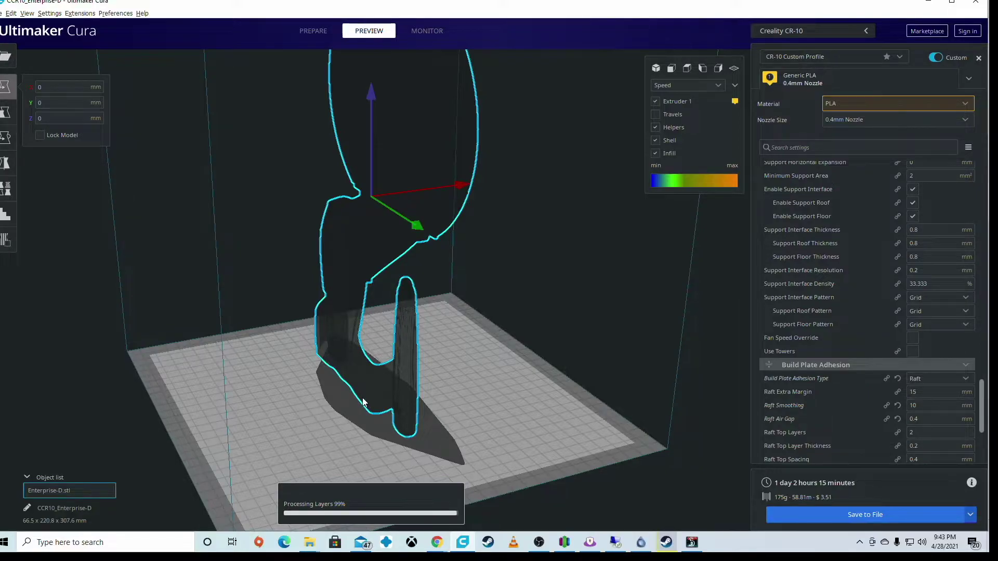
Step: Examine the sliced layer preview from all sides, checking the widened raft and the supports under the nacelles and saucer
right_drag(325, 391, 291, 422)
right_drag(273, 317, 456, 223)
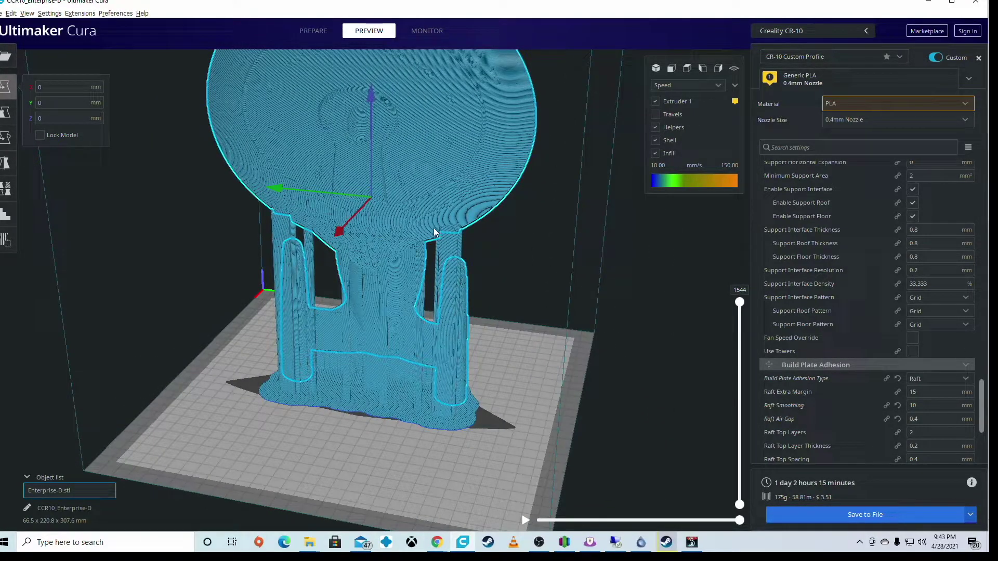
right_drag(232, 214, 315, 244)
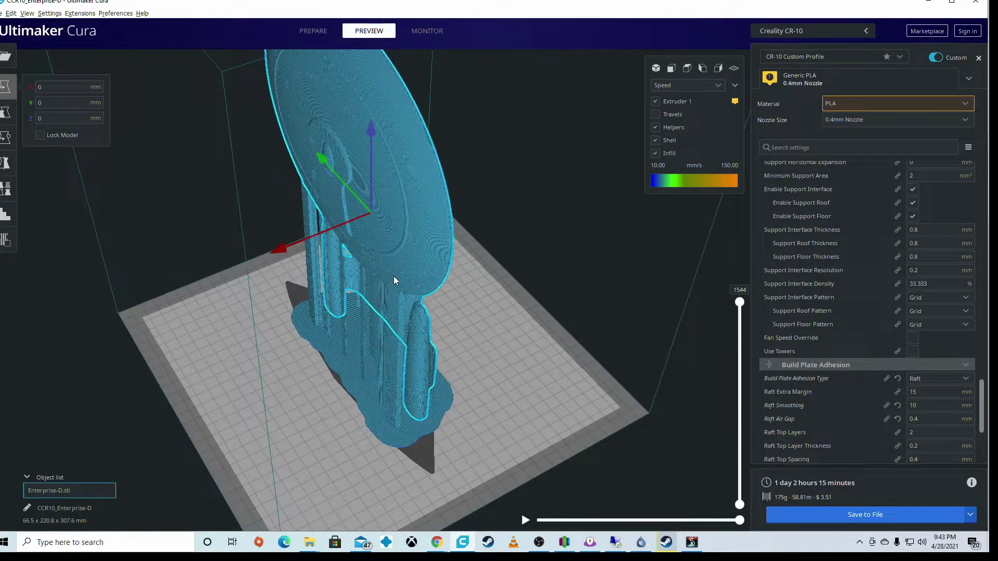
right_drag(372, 353, 322, 379)
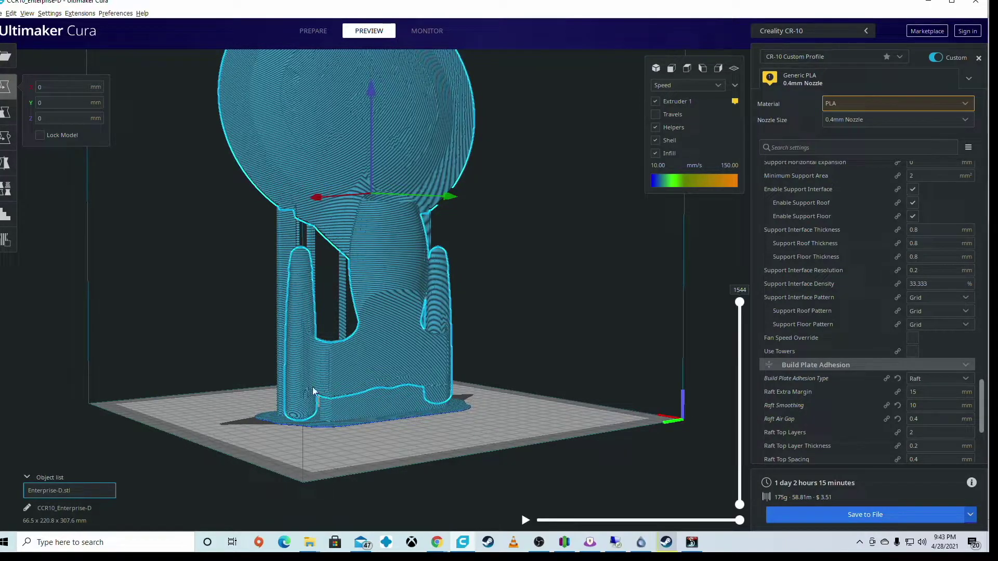
right_drag(469, 386, 325, 406)
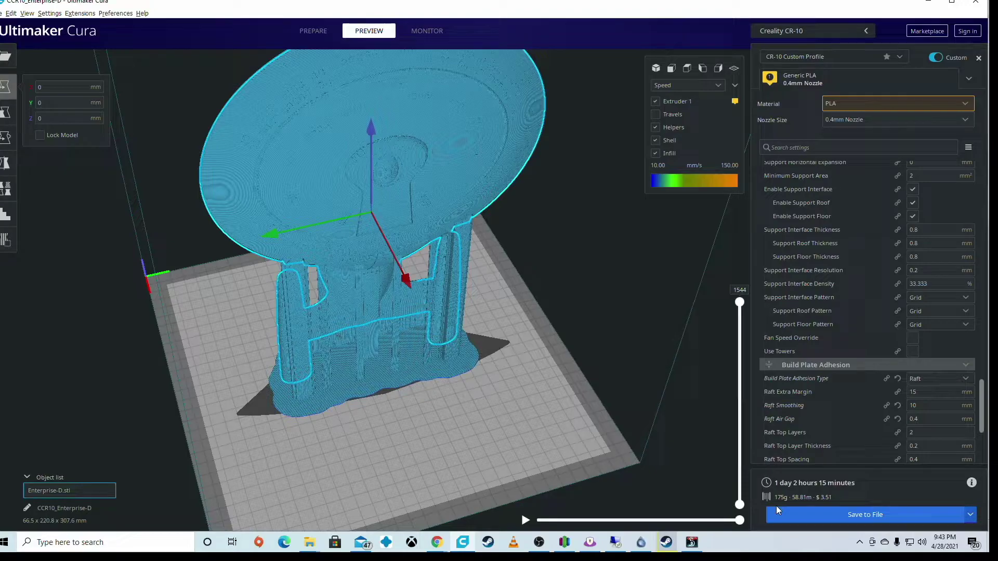
right_drag(268, 333, 476, 314)
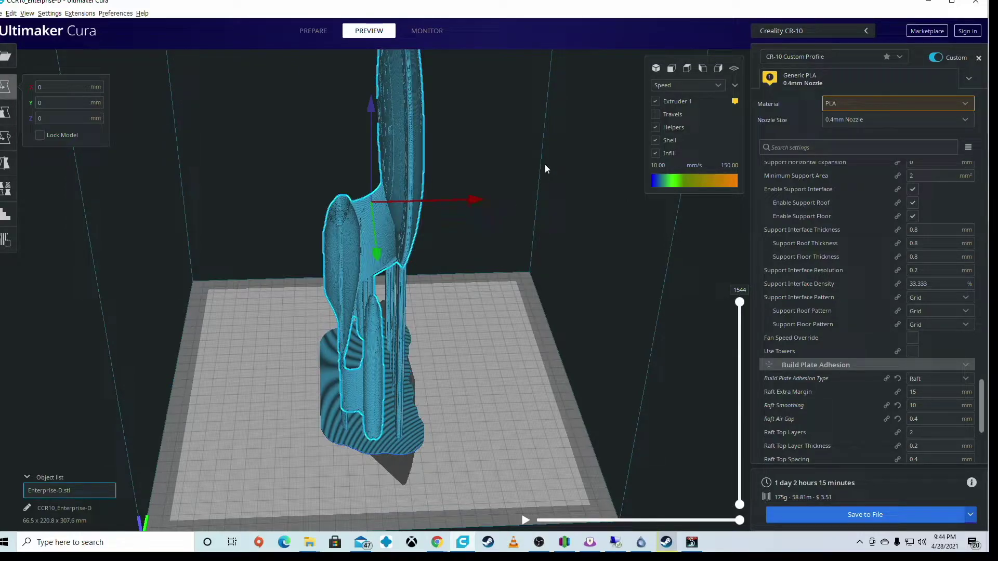
right_drag(544, 168, 712, 261)
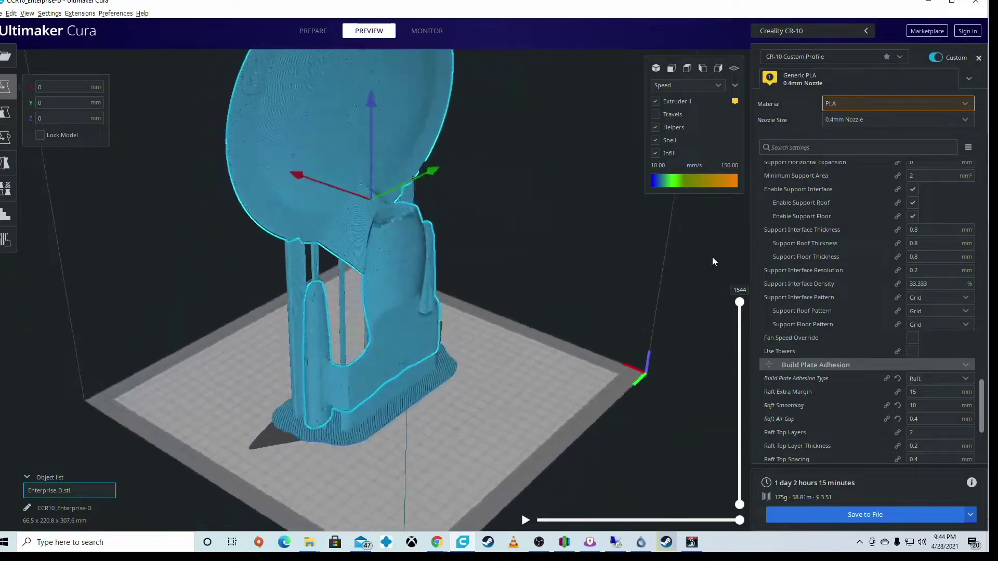
right_drag(546, 312, 675, 369)
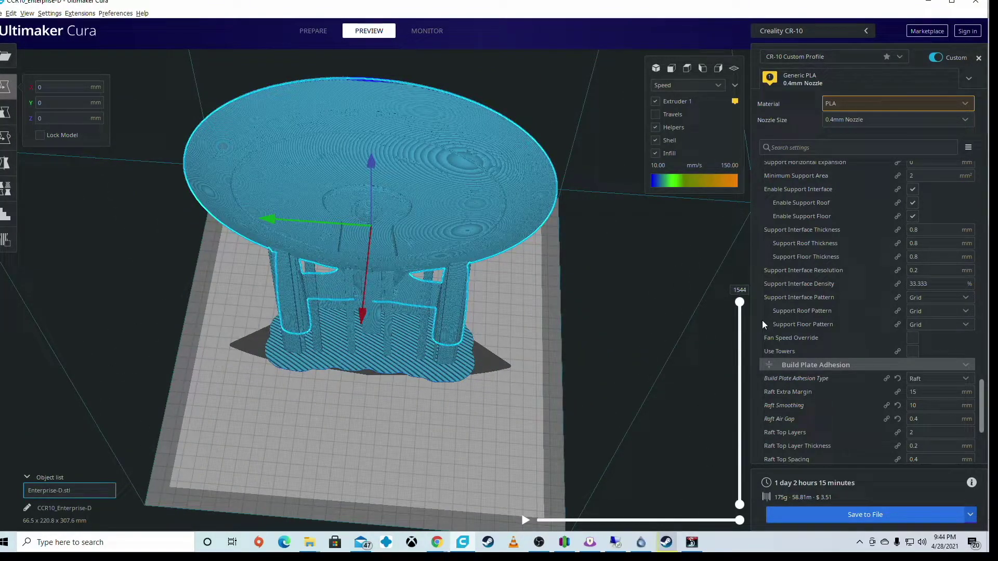
right_drag(512, 206, 364, 234)
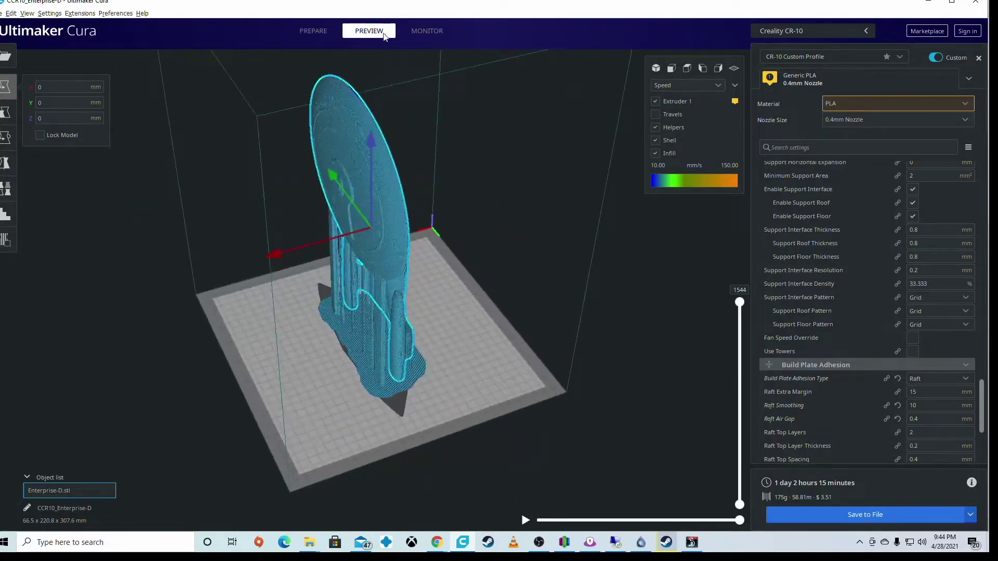
Step: Return to the prepare view and clear the Enterprise-D model from the build plate
click(331, 39)
right_click(450, 317)
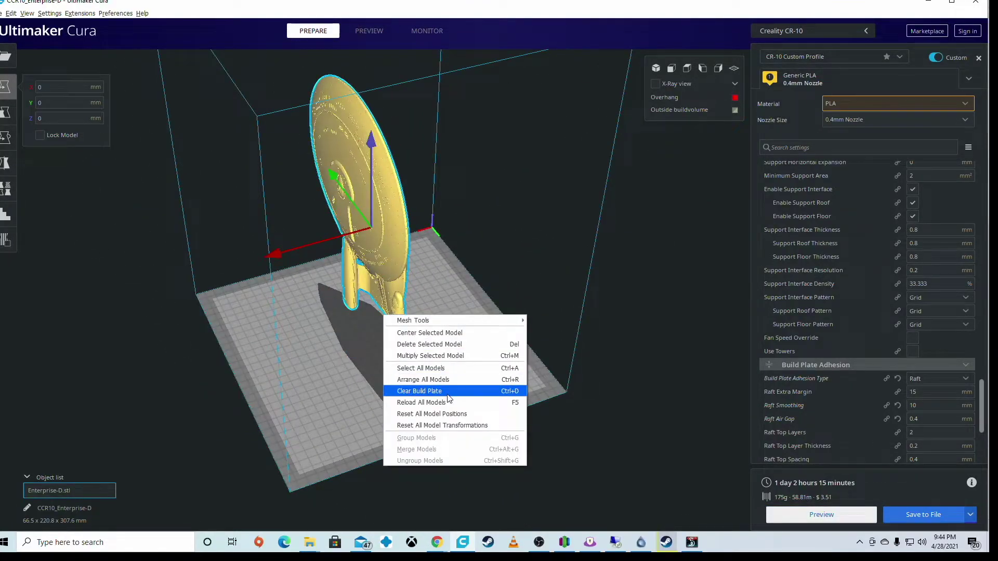
click(467, 383)
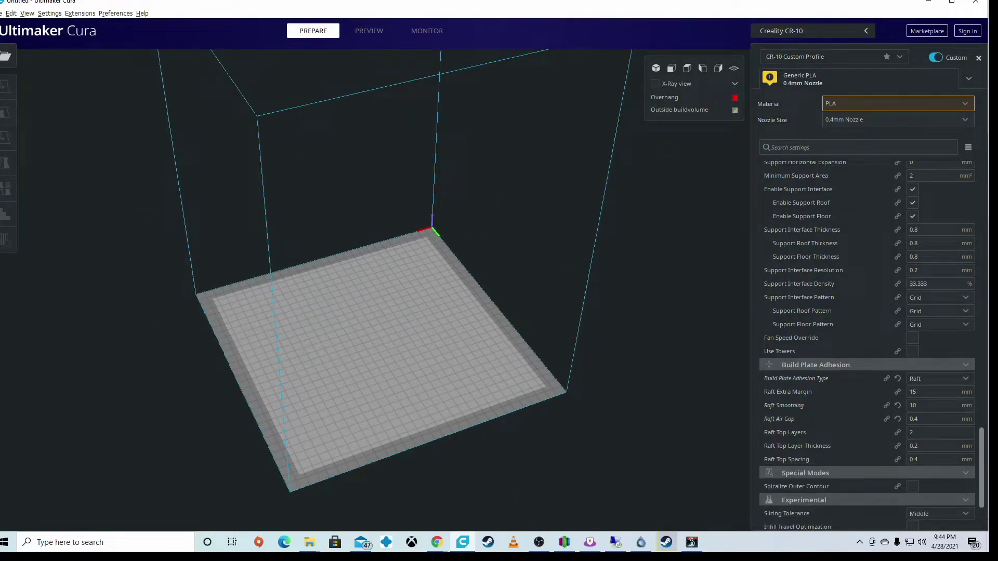
Step: Load Enterprise-D_FDM.stl onto the empty build plate and dismiss the mesh warning
drag(551, 140, 385, 332)
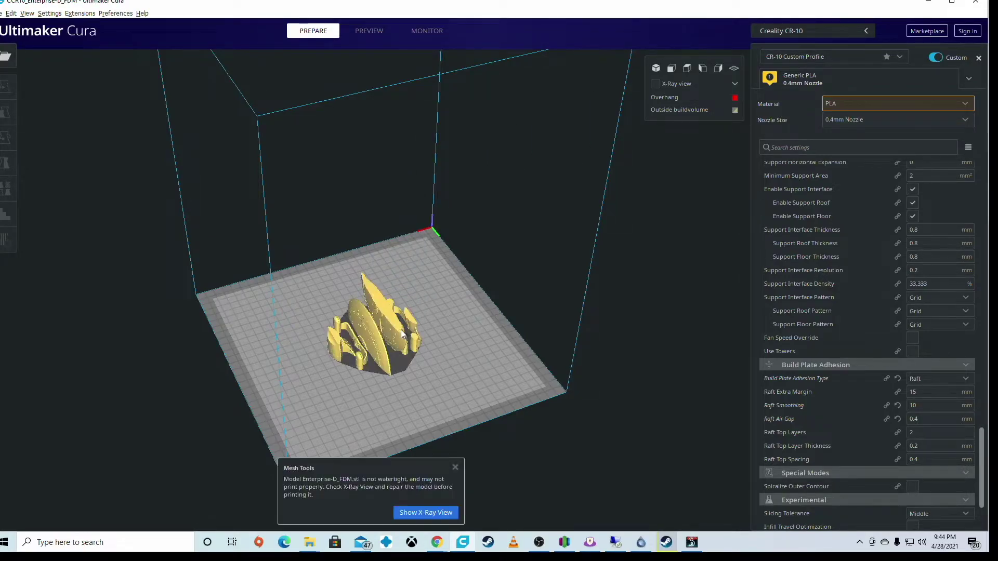
right_drag(426, 337, 263, 442)
scroll(340, 351, up, 5)
click(456, 469)
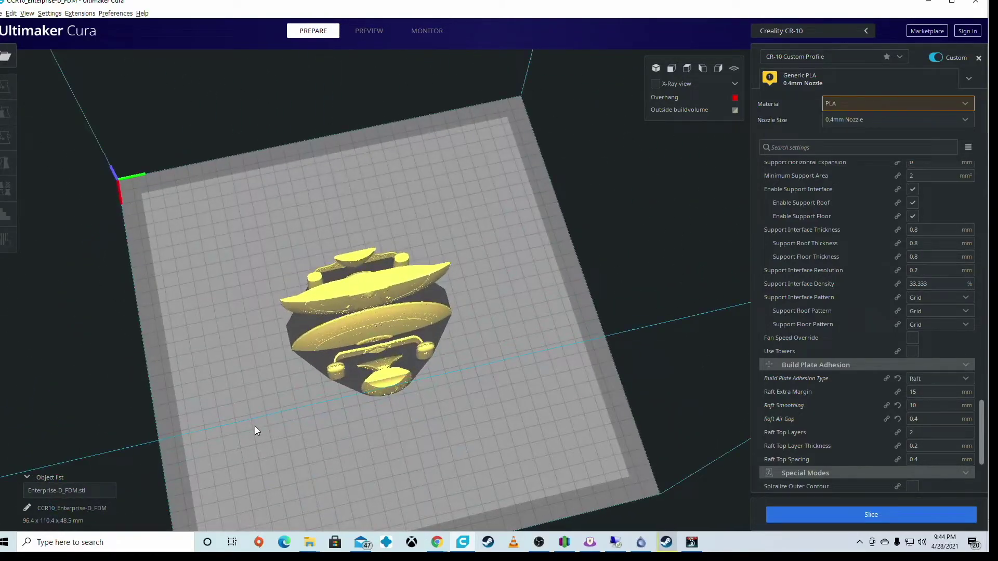